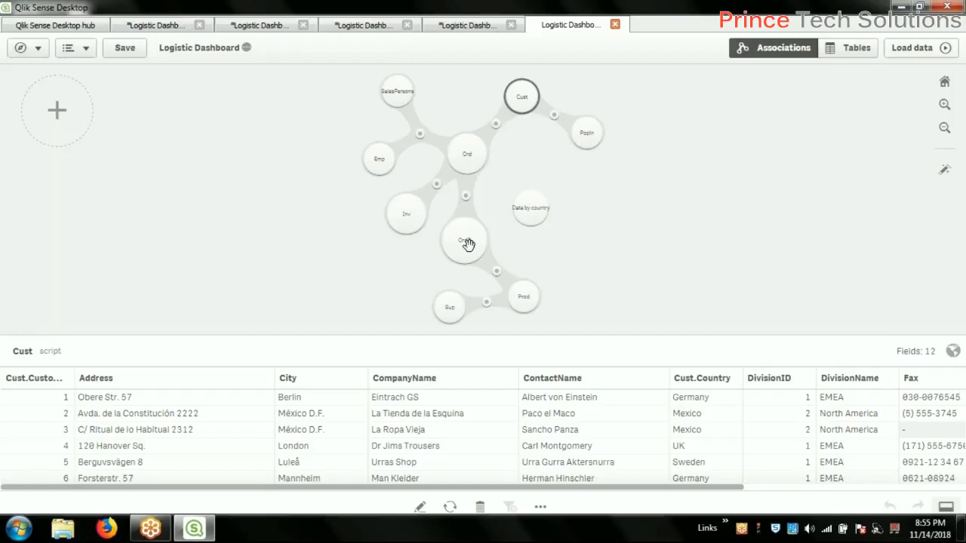
Step: Preview the Ord table in the associations view and look through its fields across the data preview
drag(468, 244, 468, 245)
click(471, 153)
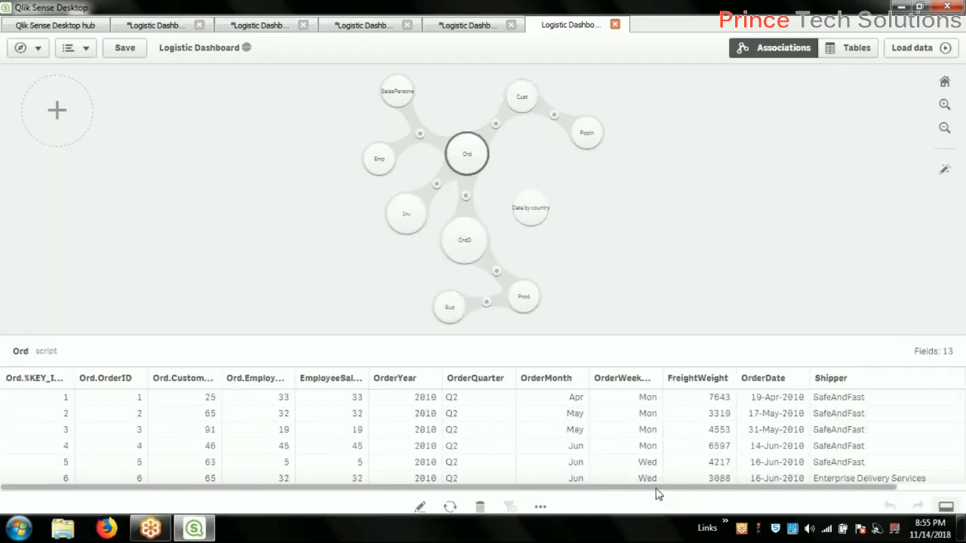
drag(695, 488, 408, 504)
Step: Open the OrdD table for editing and start adding a calculated field to it
drag(476, 244, 473, 244)
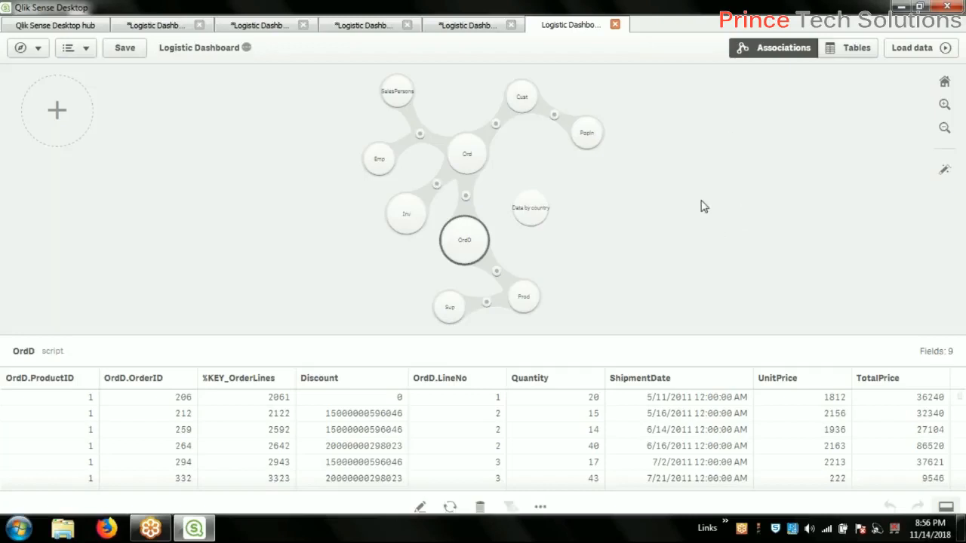
click(422, 509)
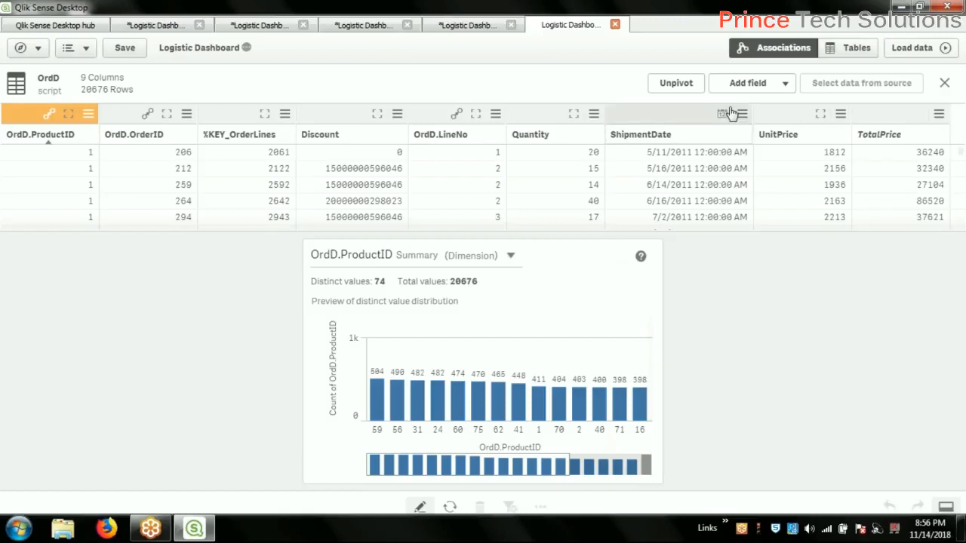
click(786, 84)
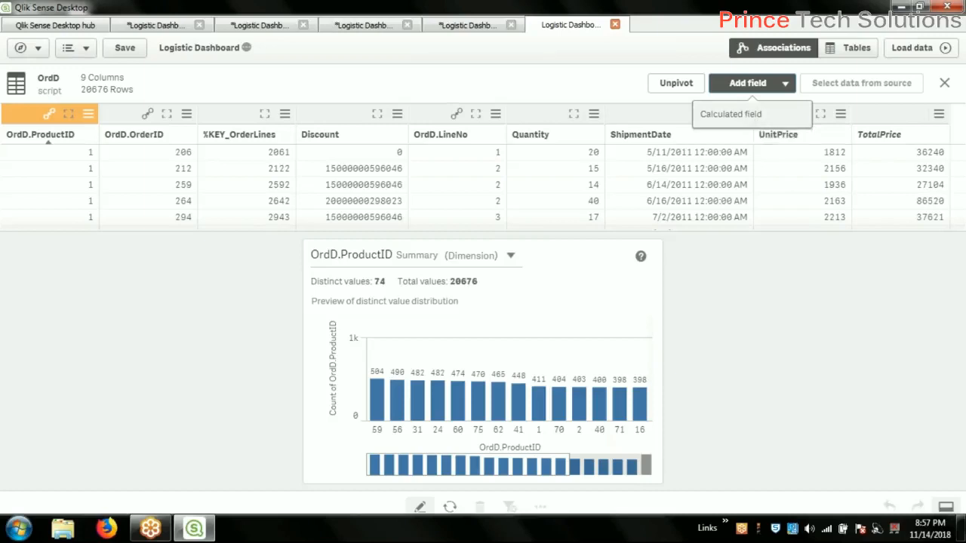
click(730, 114)
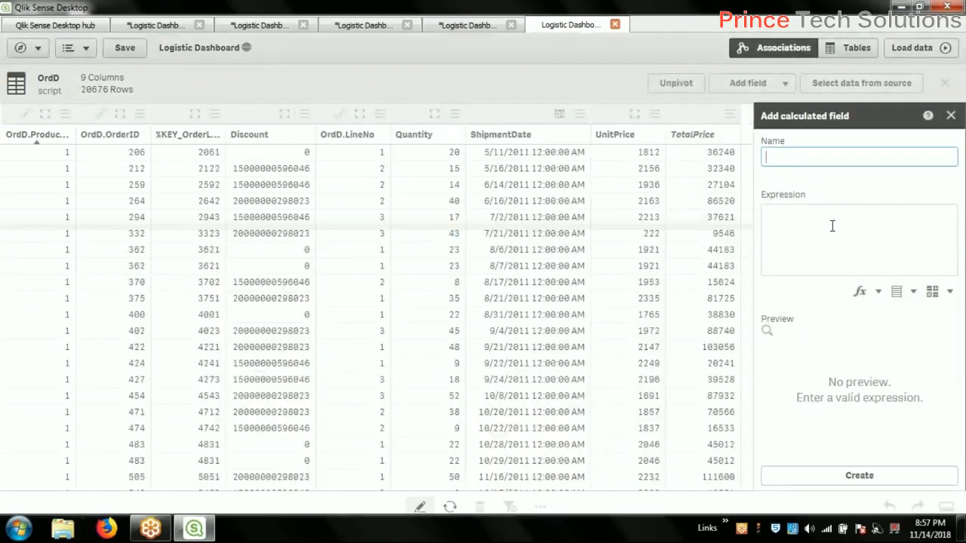
Step: Name the new calculated field Price(Incl.GST)
text(Pri)
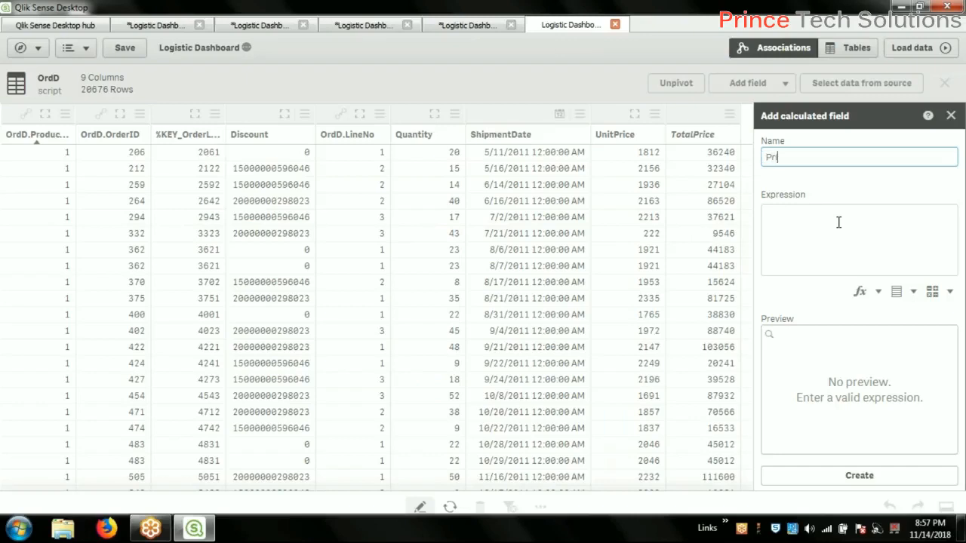
text(ceIncl)
text(VAT)
key(BackSpace)
key(BackSpace)
key(BackSpace)
text(GST))
key(Left)
key(Left)
key(Left)
key(Left)
key(Left)
key(Left)
key(Left)
key(Left)
text(()
click(838, 222)
text(.)
click(824, 243)
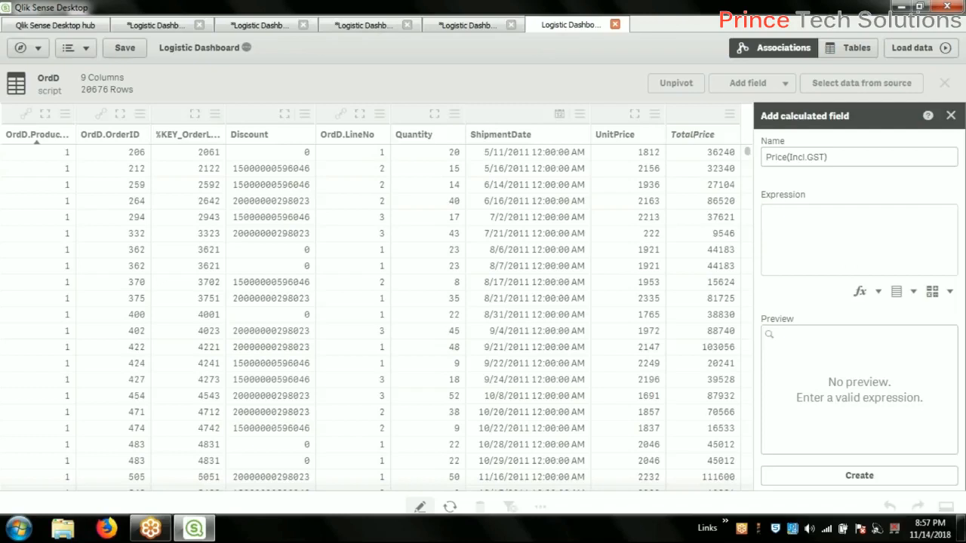
Step: Start the calculated field's expression as TotalPrice+TotalPrice, using the table's existing TotalPrice field for both terms
click(892, 297)
scroll(793, 360, down, 1)
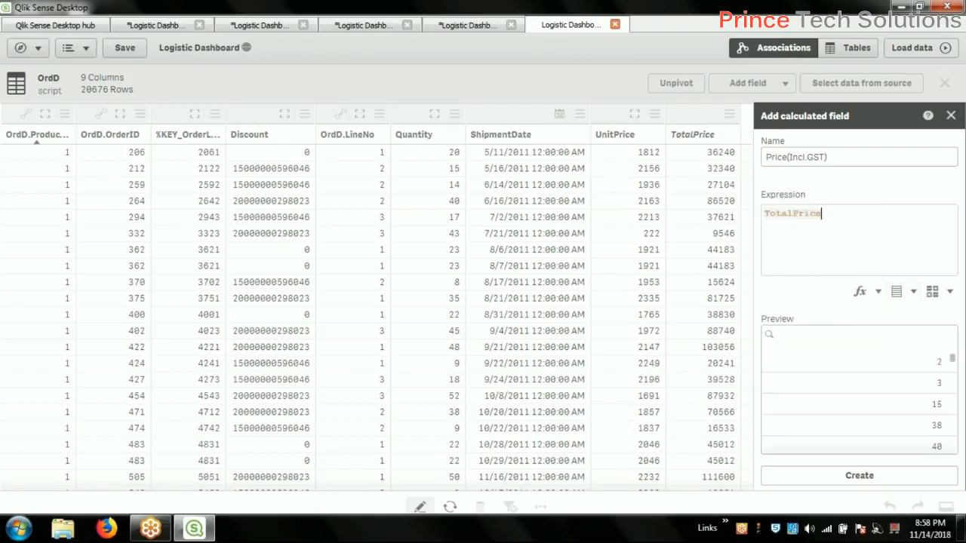
text(+)
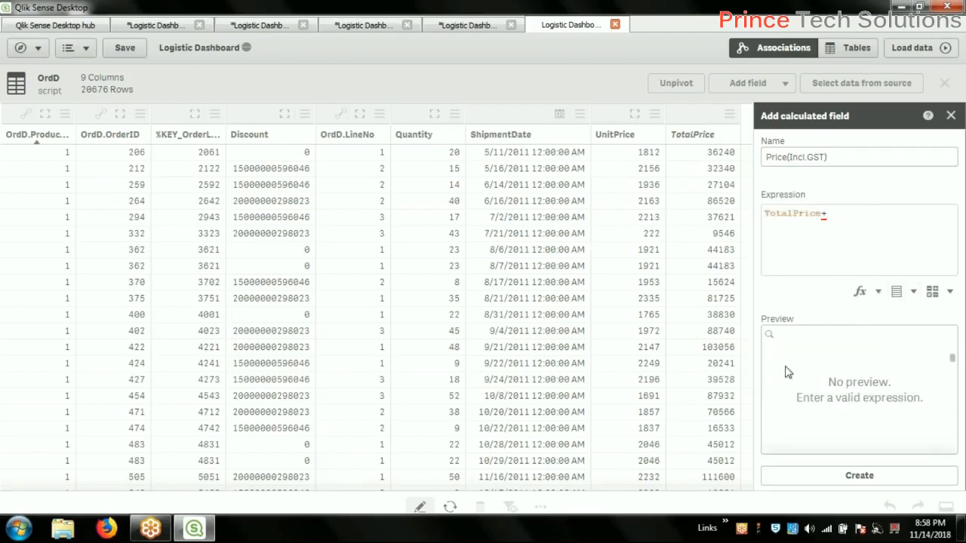
click(908, 295)
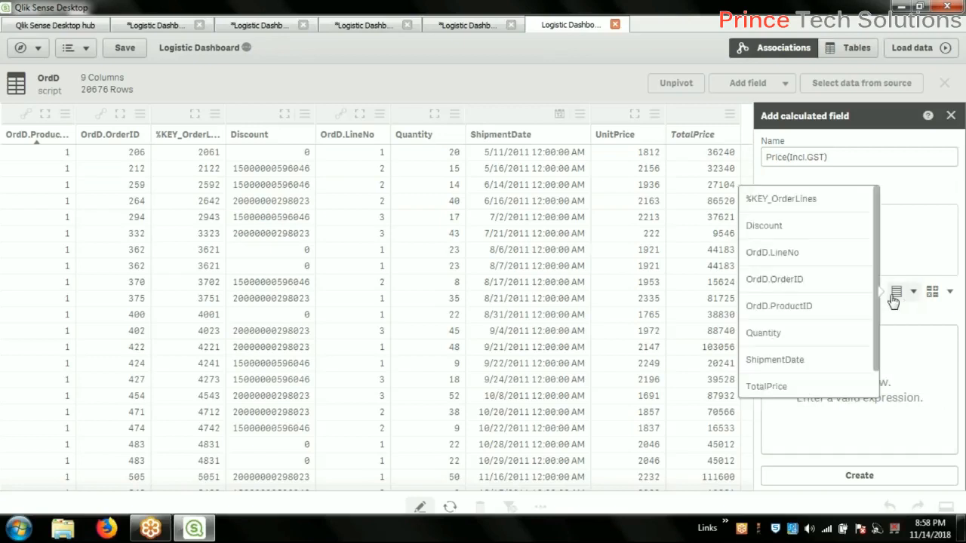
click(786, 388)
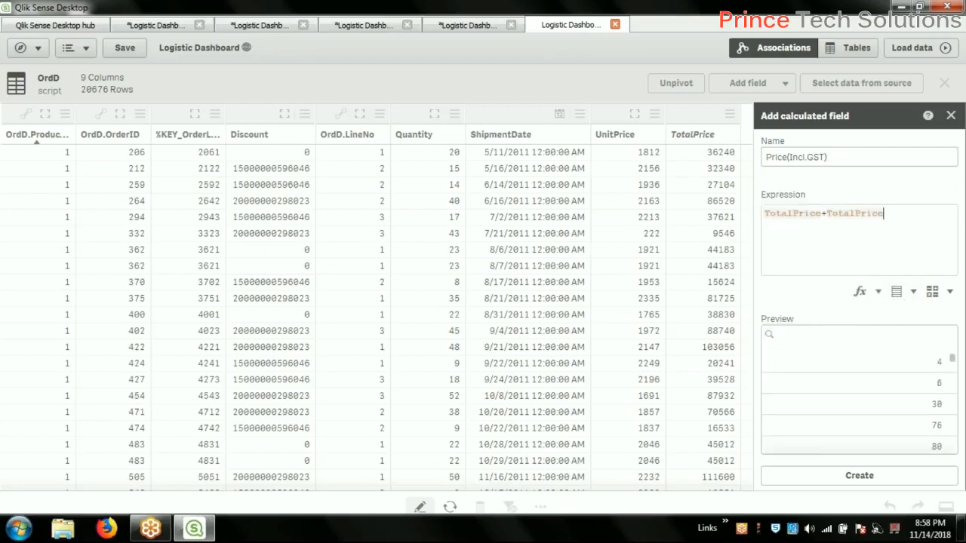
Step: Add 15 percent to the second term so the expression reads TotalPrice+(TotalPrice*15/100)
click(950, 295)
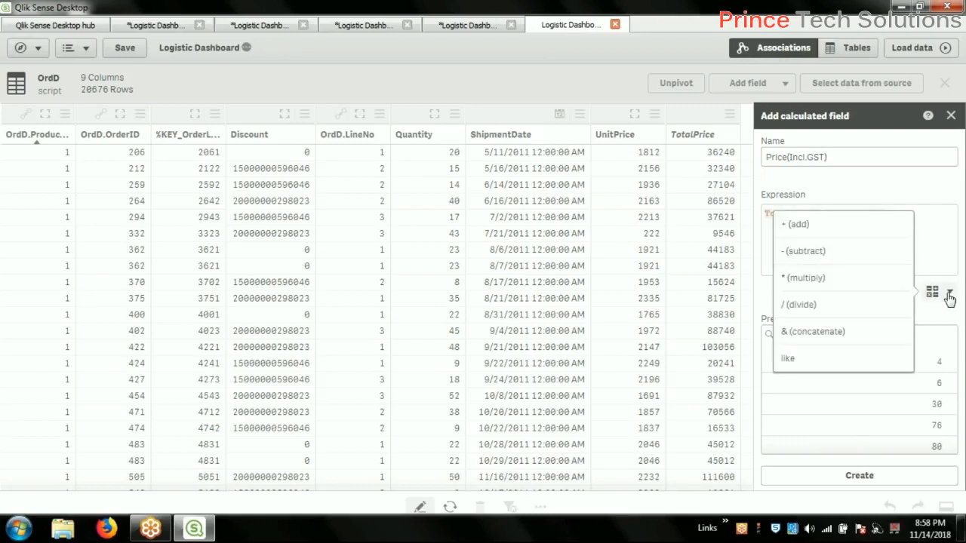
click(806, 278)
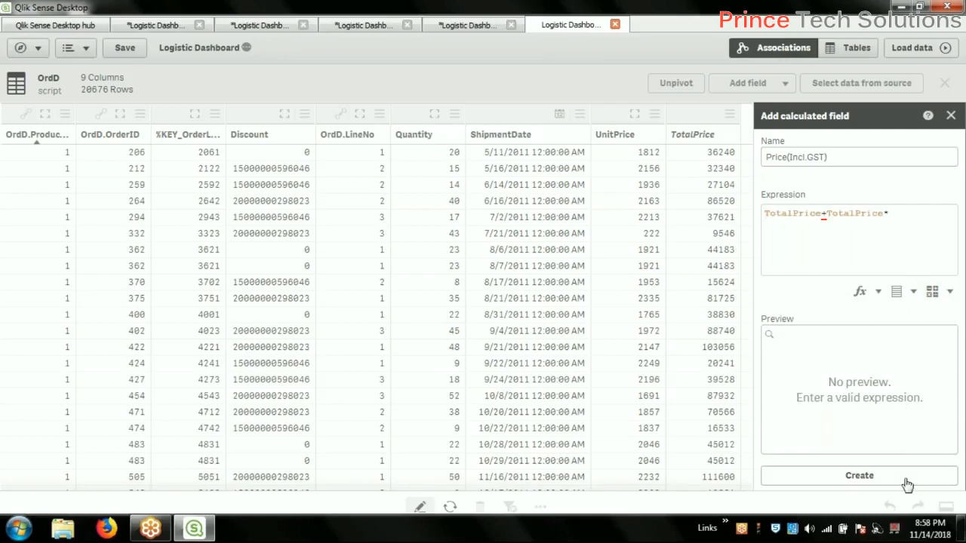
text(.15))
click(824, 213)
text(())
key(Delete)
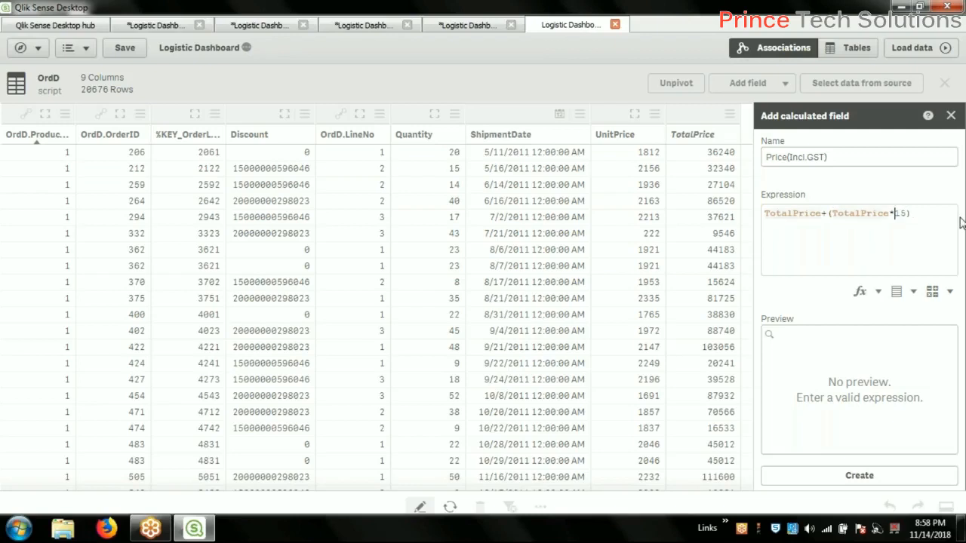
key(Right)
key(Right)
text(/100)
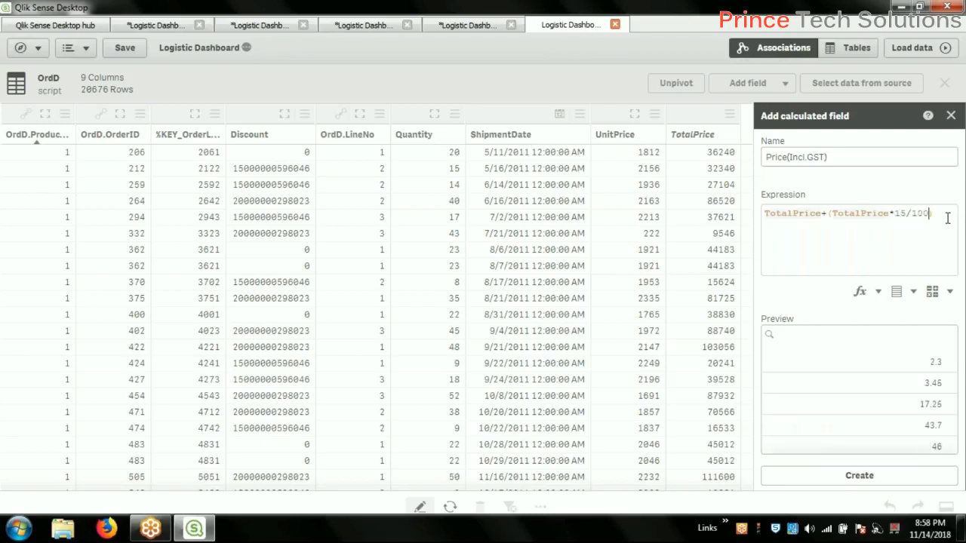
Step: Review the two parts of the expression, the base TotalPrice and the bracketed 15/100 tax amount
double_click(792, 213)
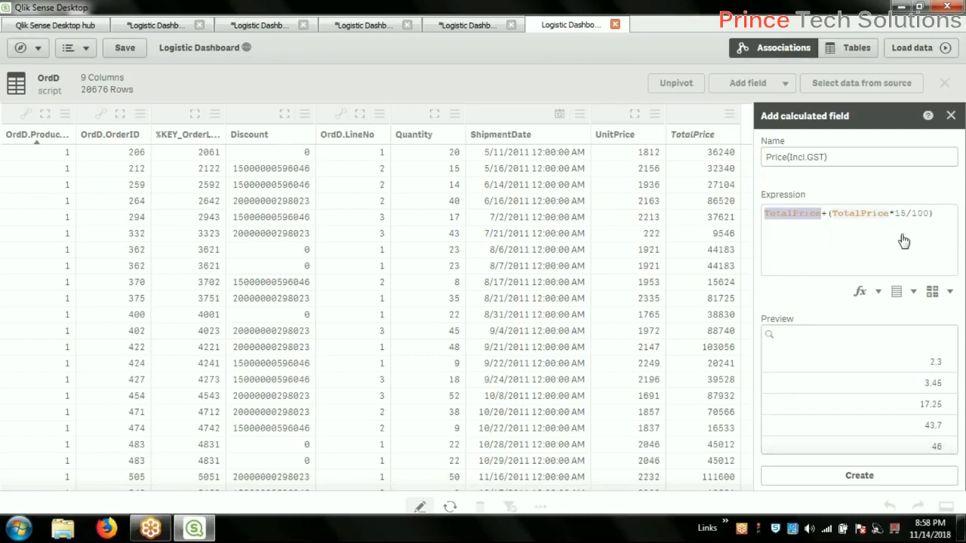
click(937, 216)
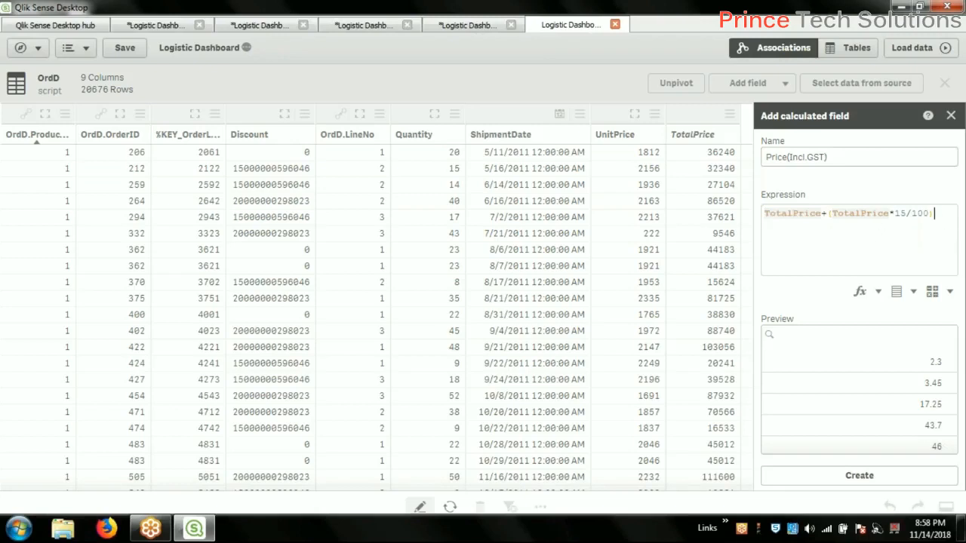
drag(831, 215, 933, 215)
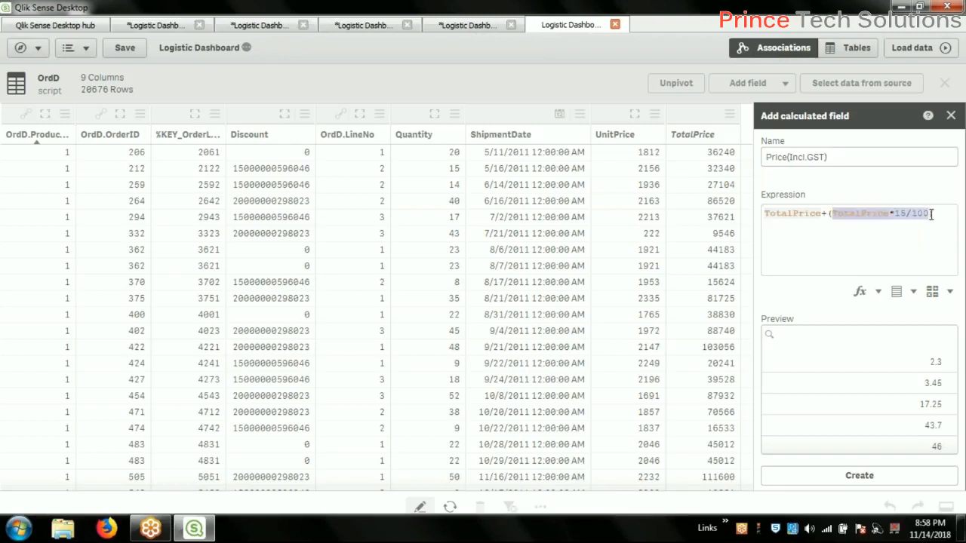
click(891, 215)
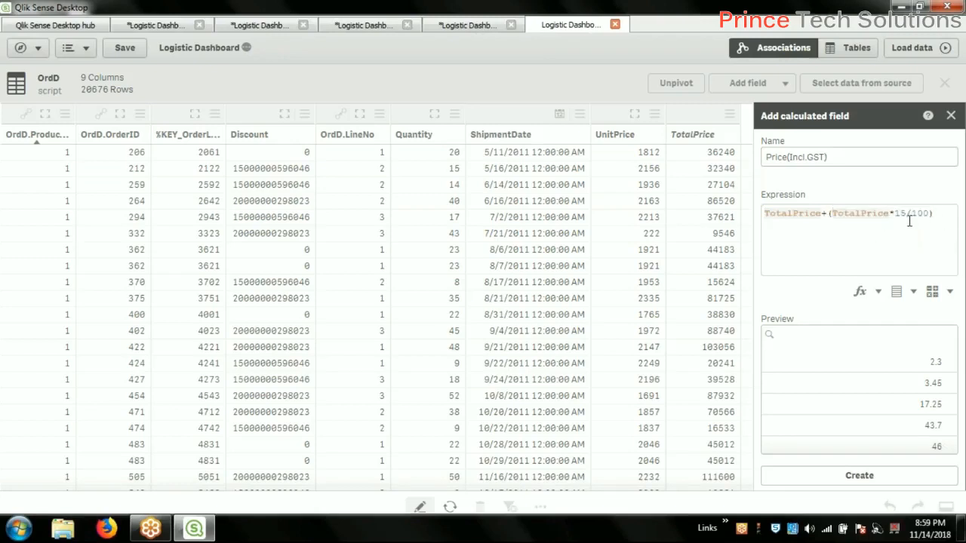
drag(767, 214, 824, 216)
click(830, 214)
text(()
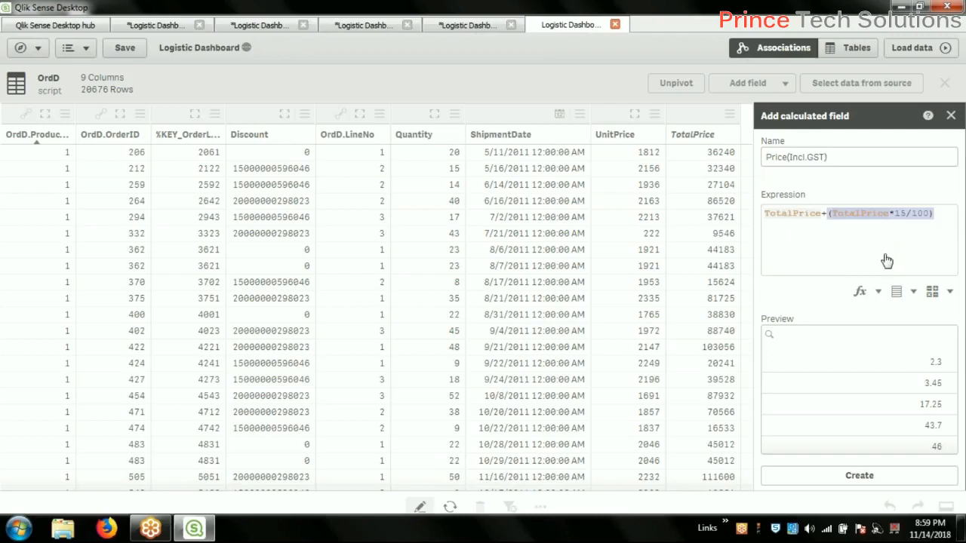
click(913, 241)
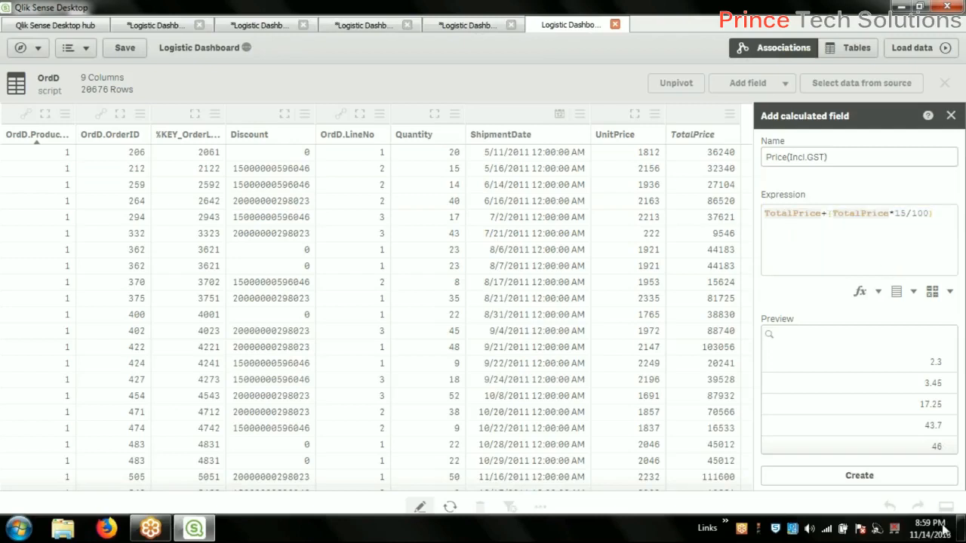
Step: Create the calculated field, load the updated data and continue to editing the sheet
click(866, 480)
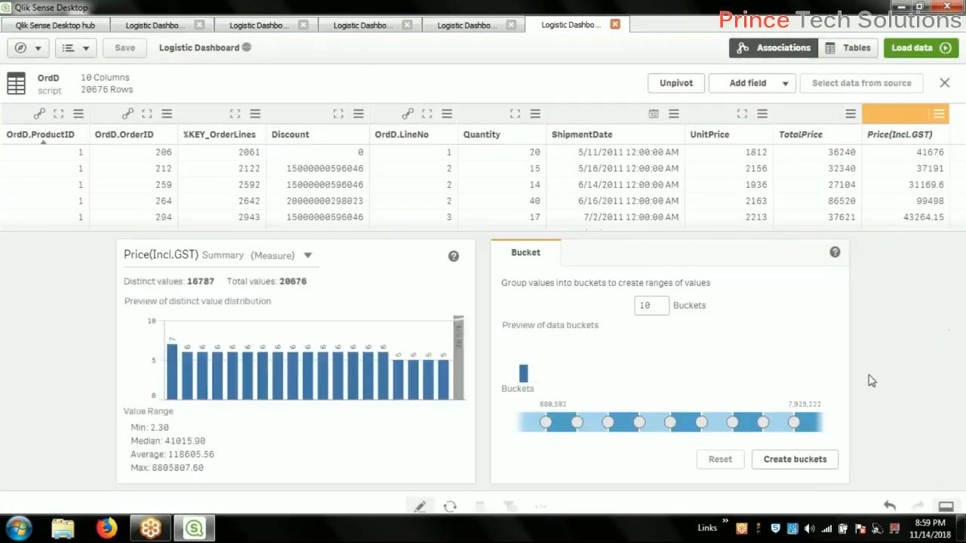
click(917, 48)
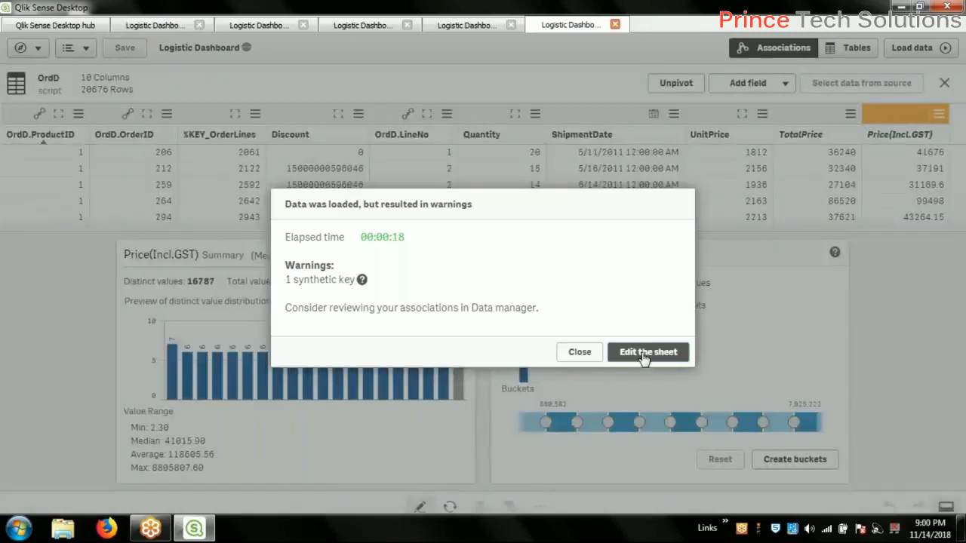
click(645, 353)
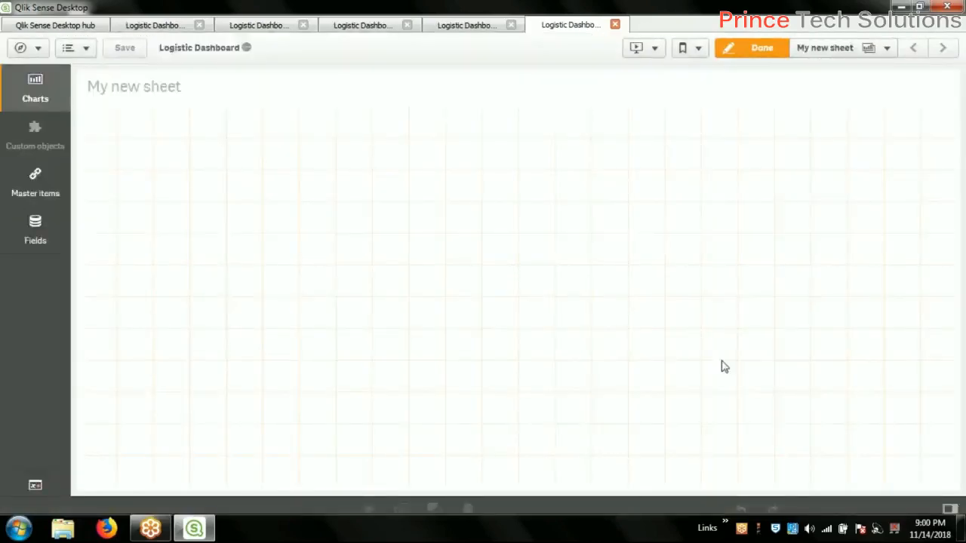
Step: Examine the OrdD table's synthetic key links in the data model viewer, and switch to the data load editor
click(352, 27)
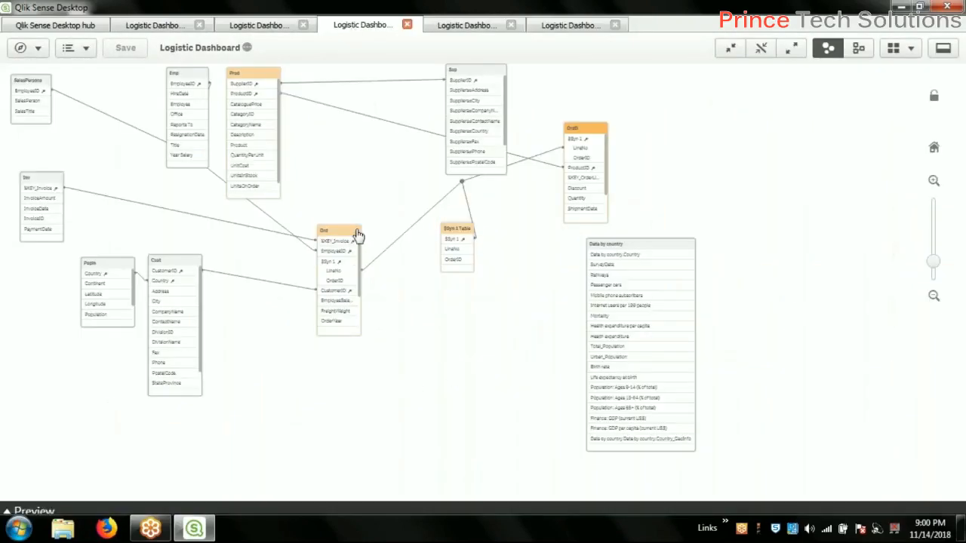
click(595, 136)
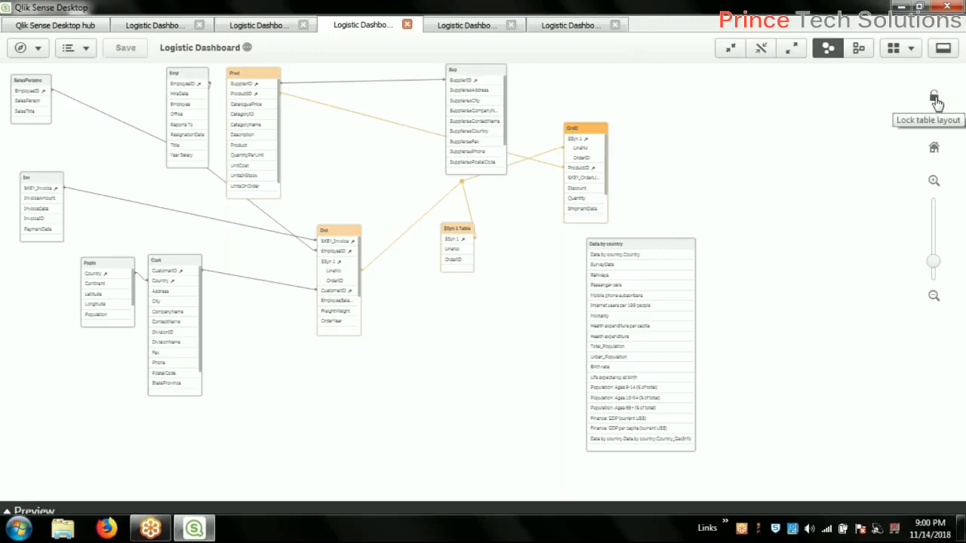
click(565, 26)
drag(565, 27, 383, 30)
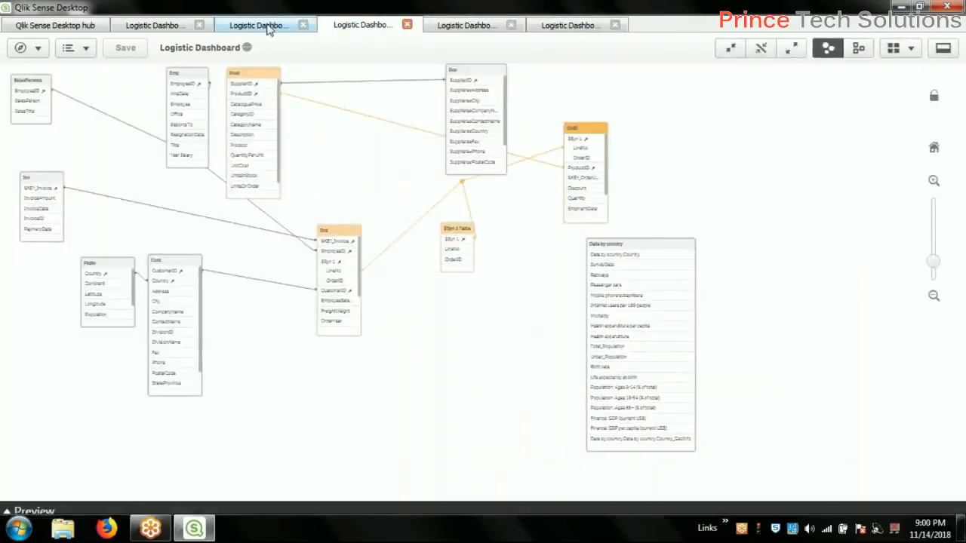
click(264, 25)
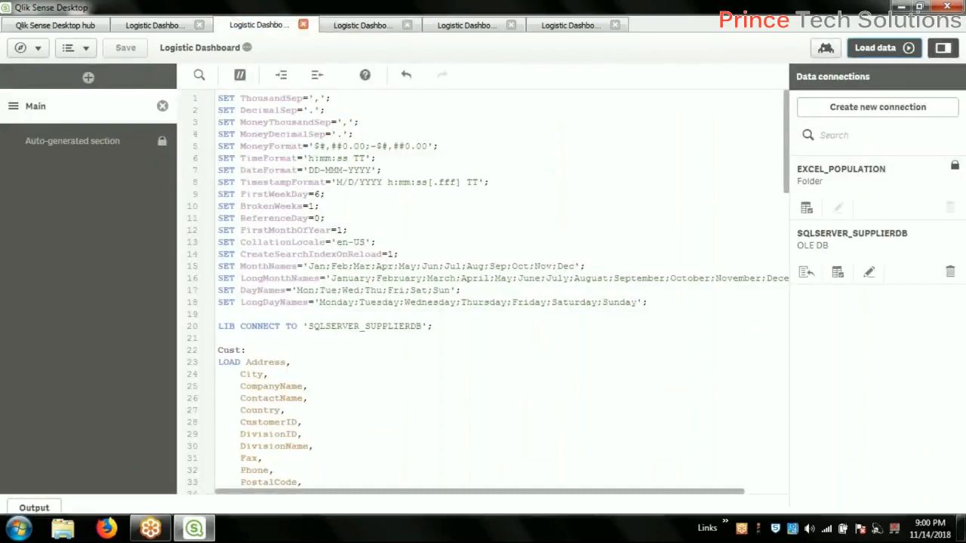
click(875, 48)
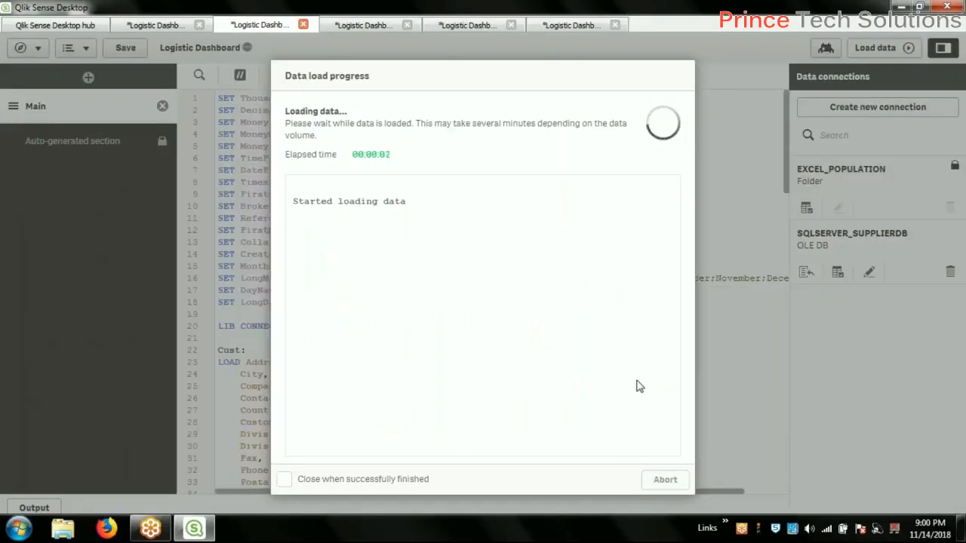
click(664, 481)
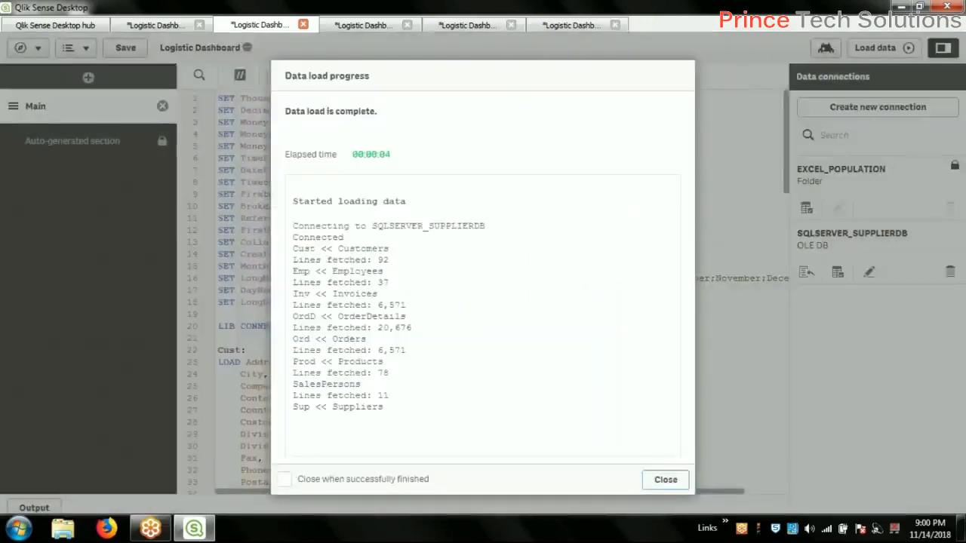
key(Return)
Step: Remove the alias from ShipperID in the Ord table's load statement, leaving the plain ShipperID field
scroll(586, 401, down, 15)
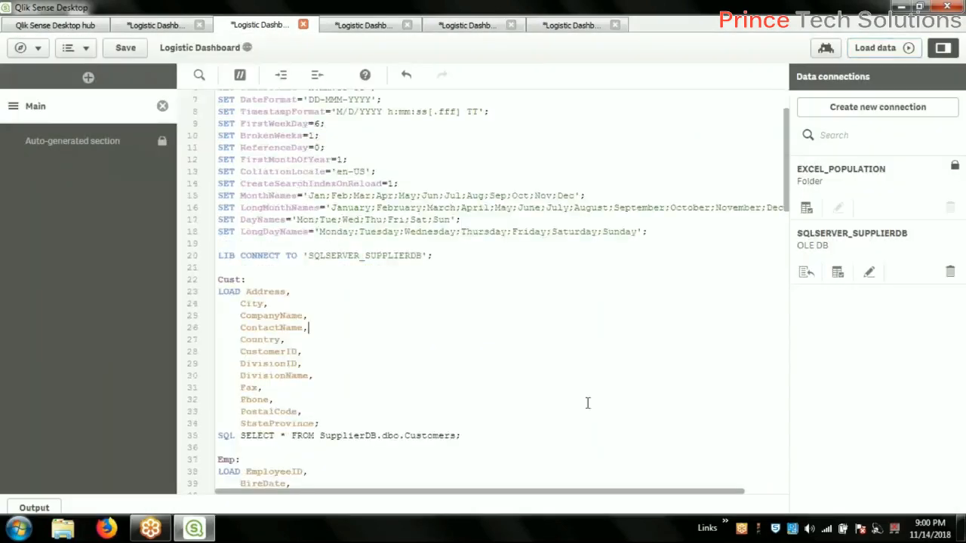
click(375, 340)
key(Left)
key(BackSpace)
key(BackSpace)
key(BackSpace)
key(BackSpace)
key(BackSpace)
key(BackSpace)
key(BackSpace)
key(BackSpace)
key(BackSpace)
key(BackSpace)
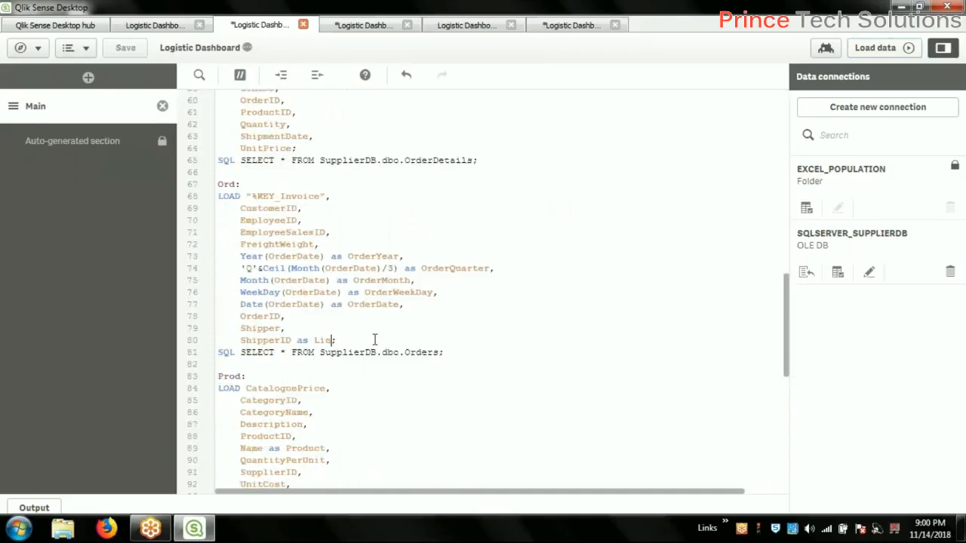
Step: Save the app and reload the data with the edited script, closing the load progress report
click(125, 47)
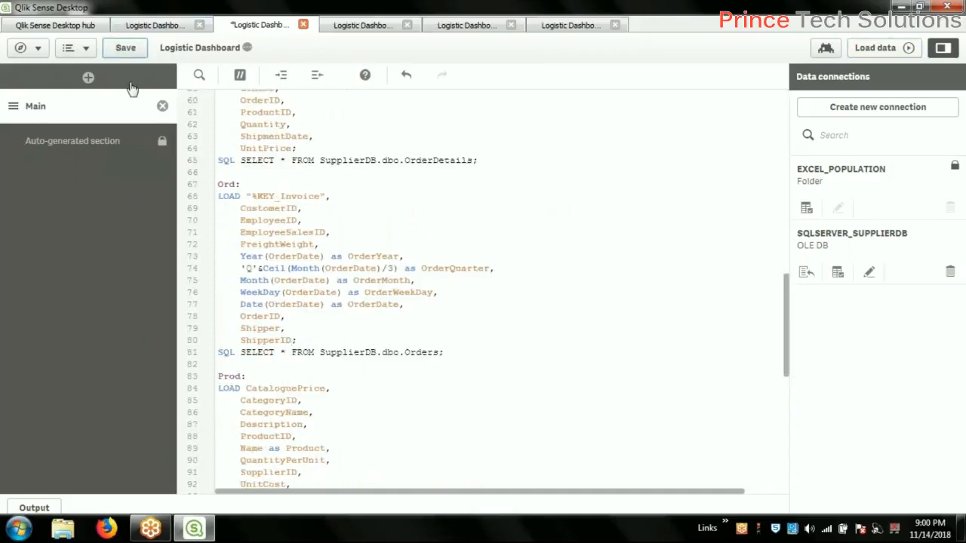
click(879, 49)
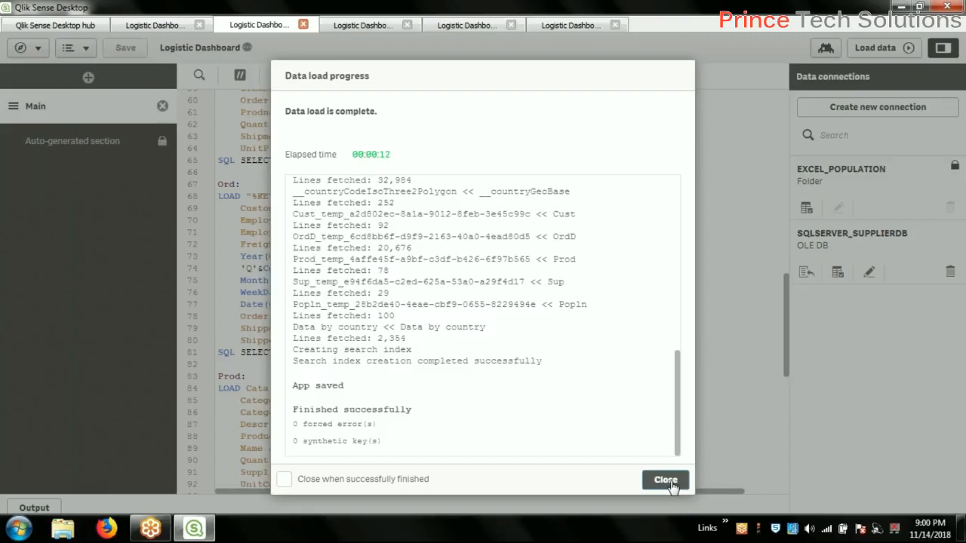
click(665, 481)
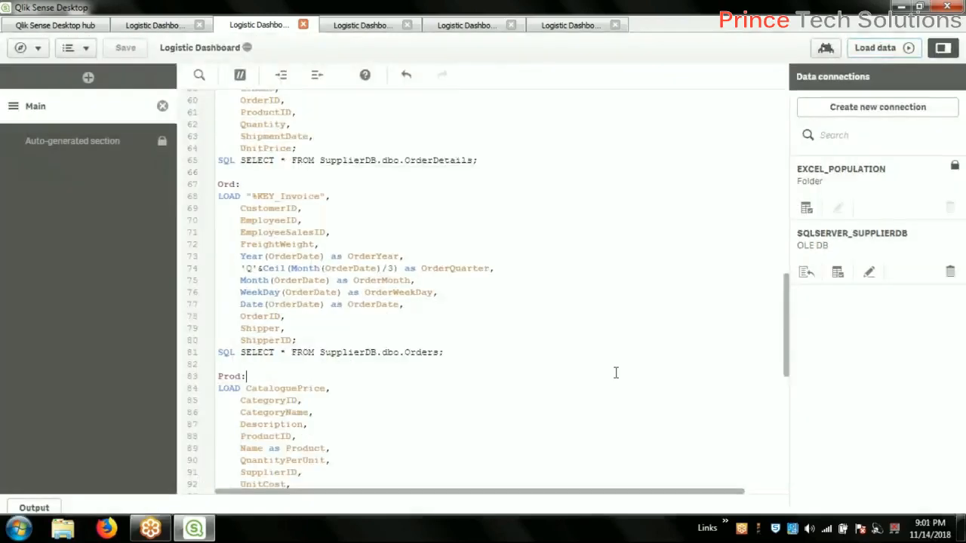
Step: Review the OrdD, Ord and Prod load statements in the script, checking the OrdD field list through UnitPrice
scroll(616, 372, down, 6)
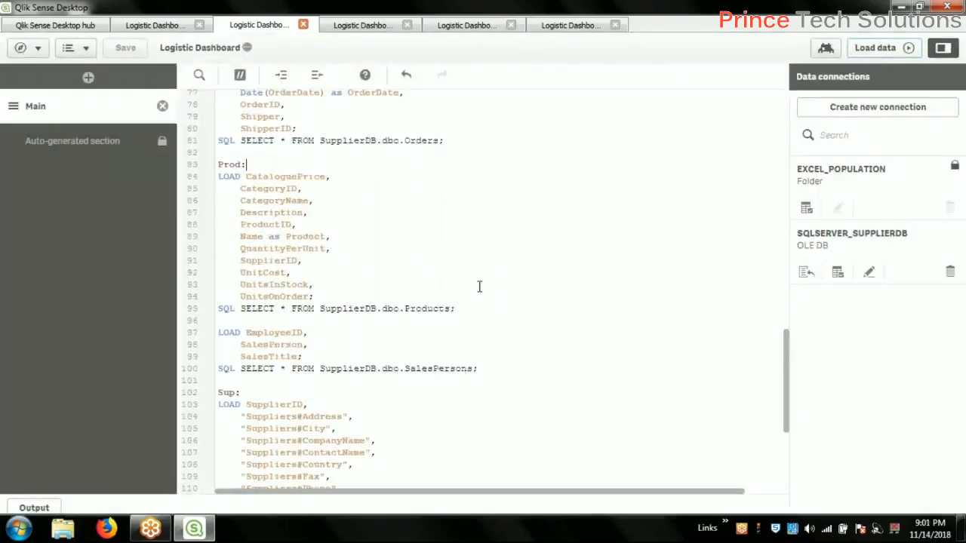
scroll(477, 286, up, 2)
scroll(477, 285, up, 2)
click(273, 246)
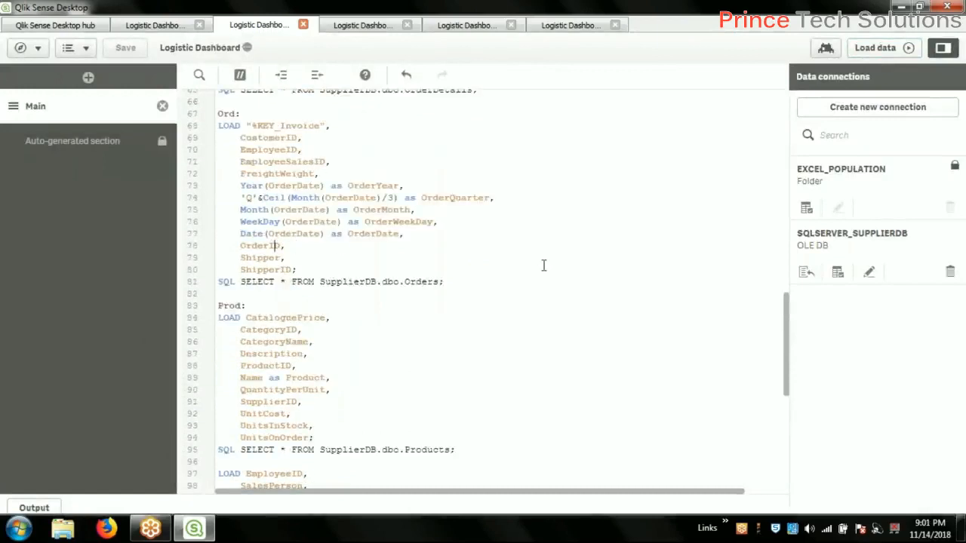
scroll(543, 265, up, 6)
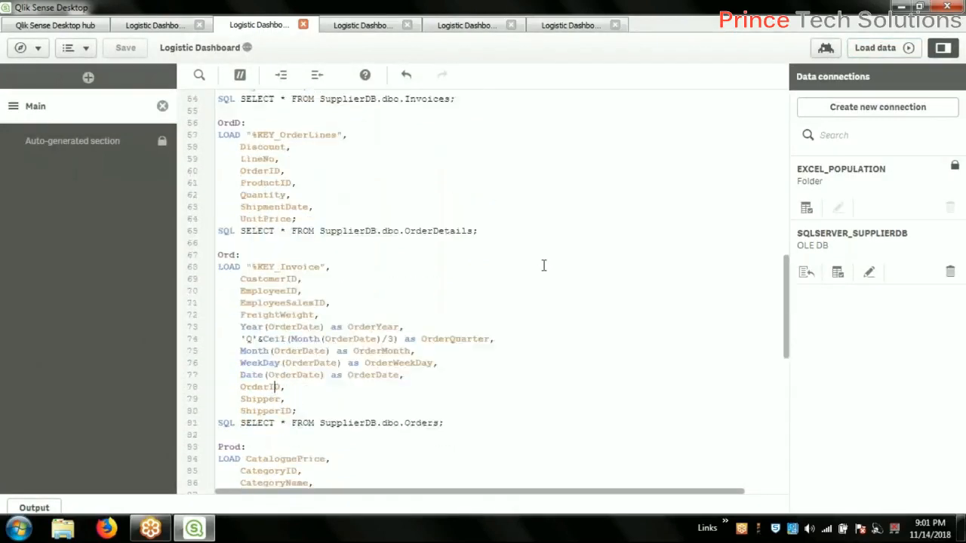
scroll(443, 321, down, 2)
scroll(442, 317, up, 2)
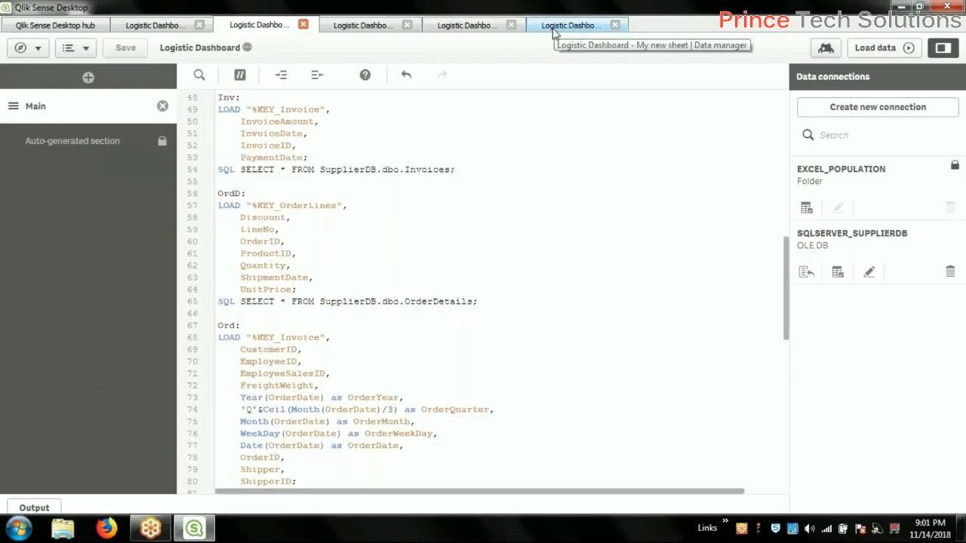
double_click(256, 290)
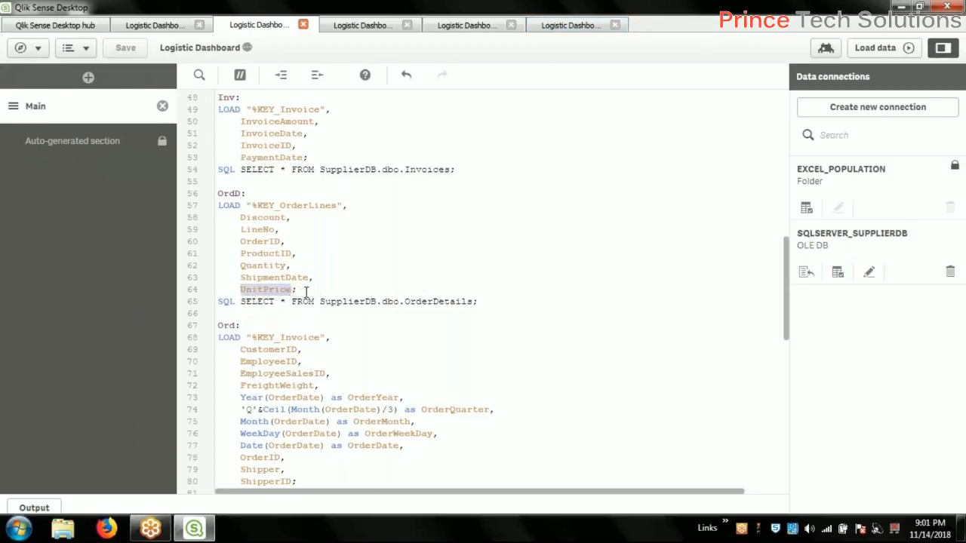
key(End)
double_click(265, 290)
click(316, 292)
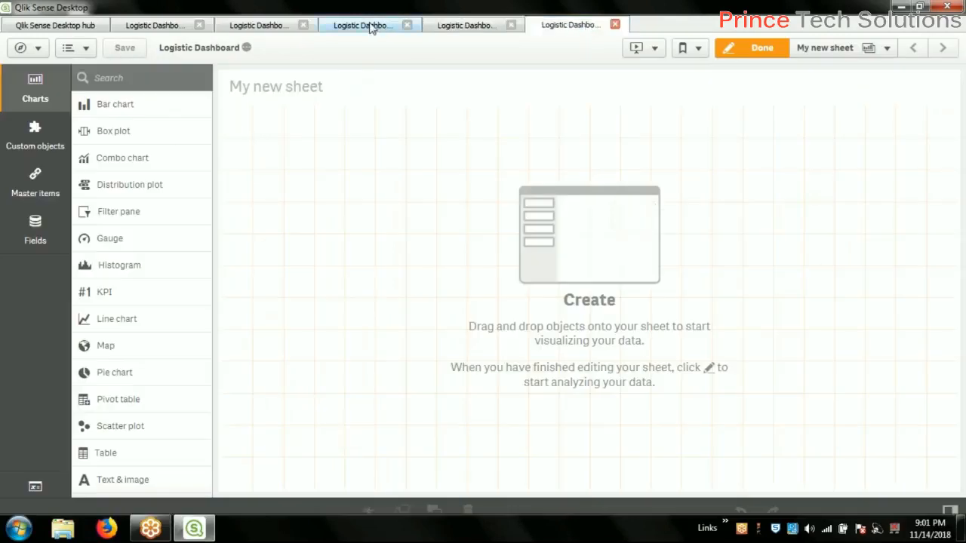
Step: Check the table links in the data model viewer, and look through the other open views of the app
click(361, 26)
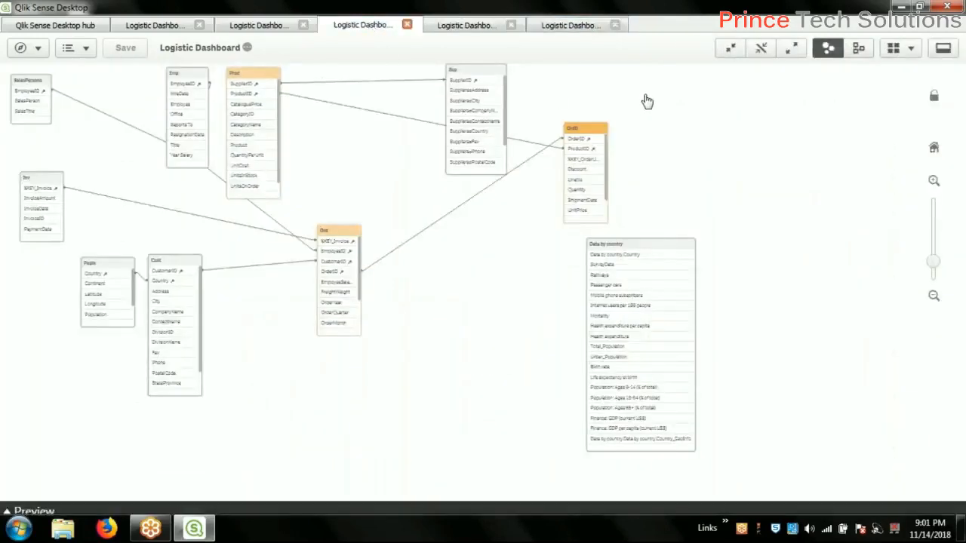
click(463, 27)
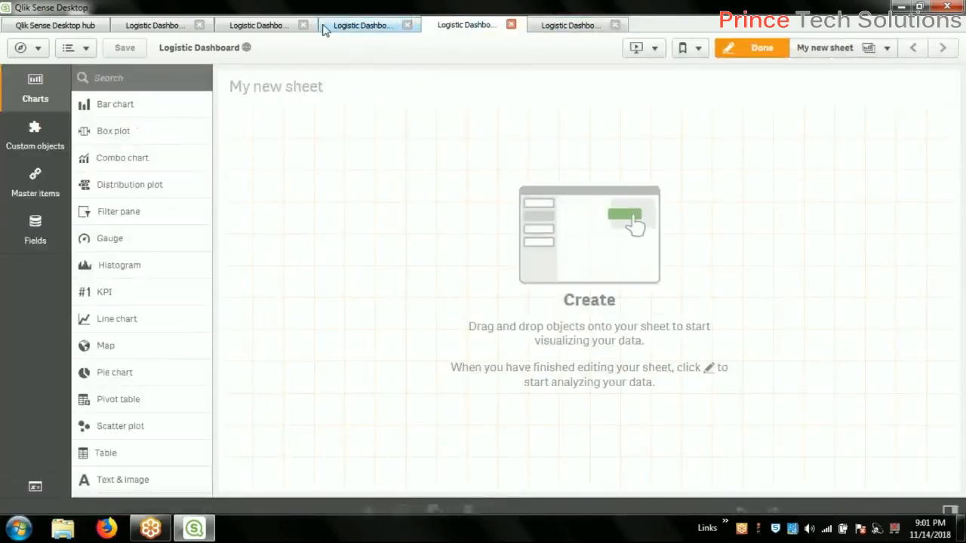
click(279, 30)
click(532, 25)
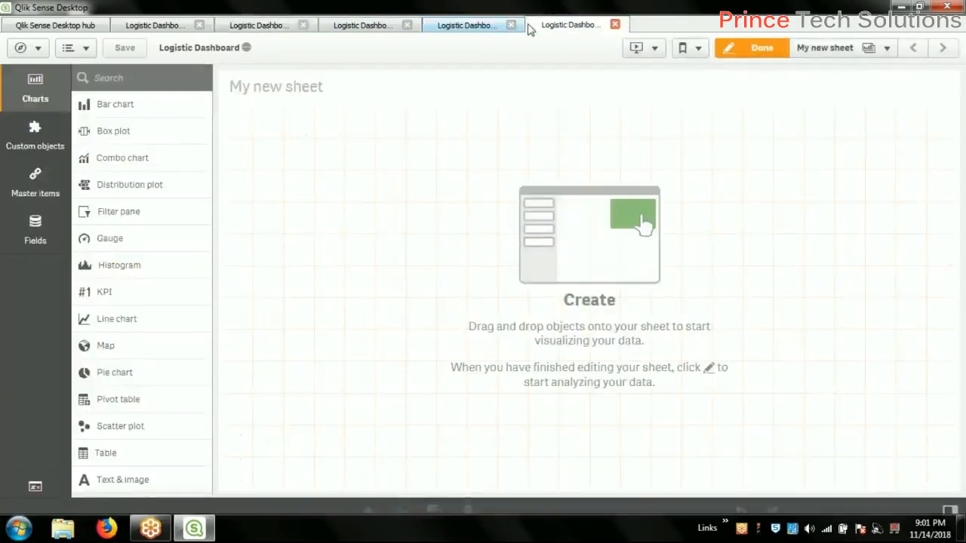
Step: Close the duplicate sheet view and open the data manager in a separate tab
click(615, 25)
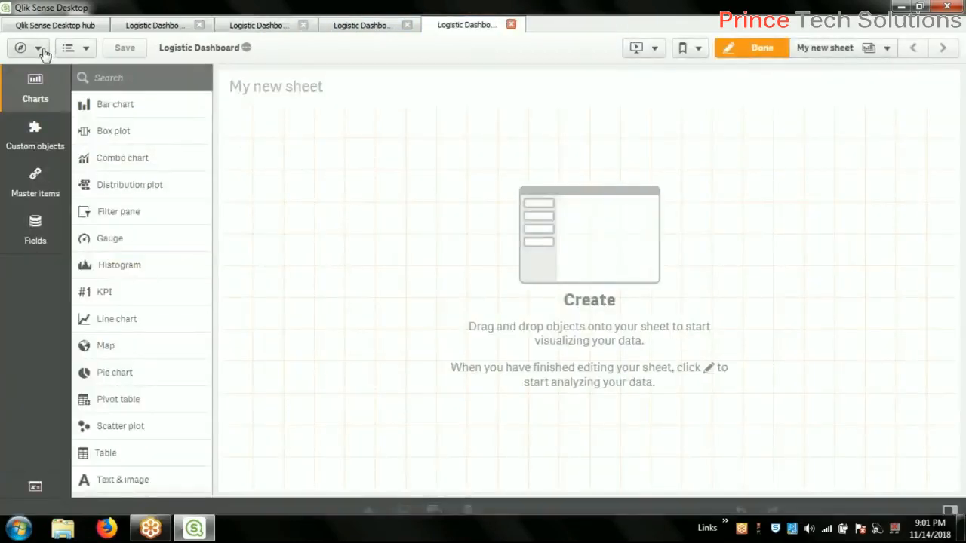
click(34, 49)
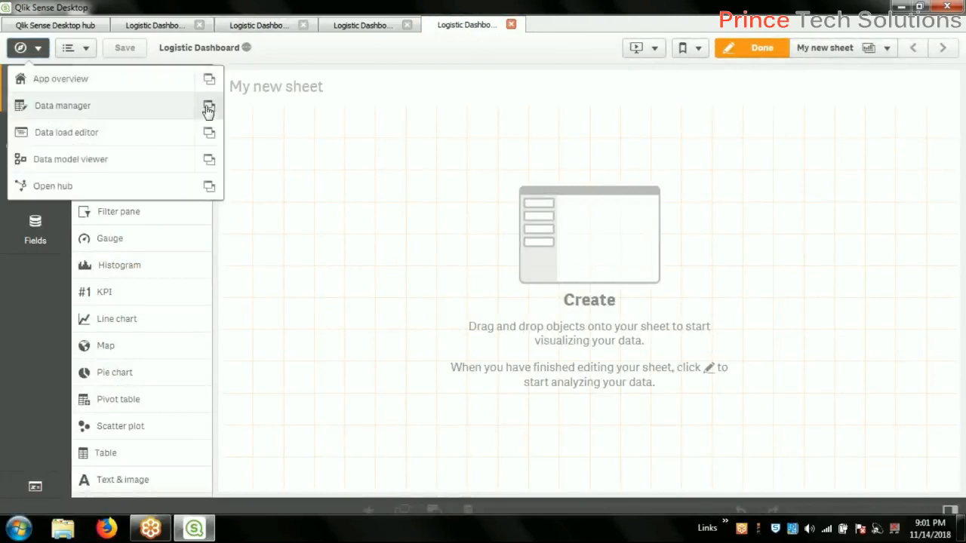
click(209, 108)
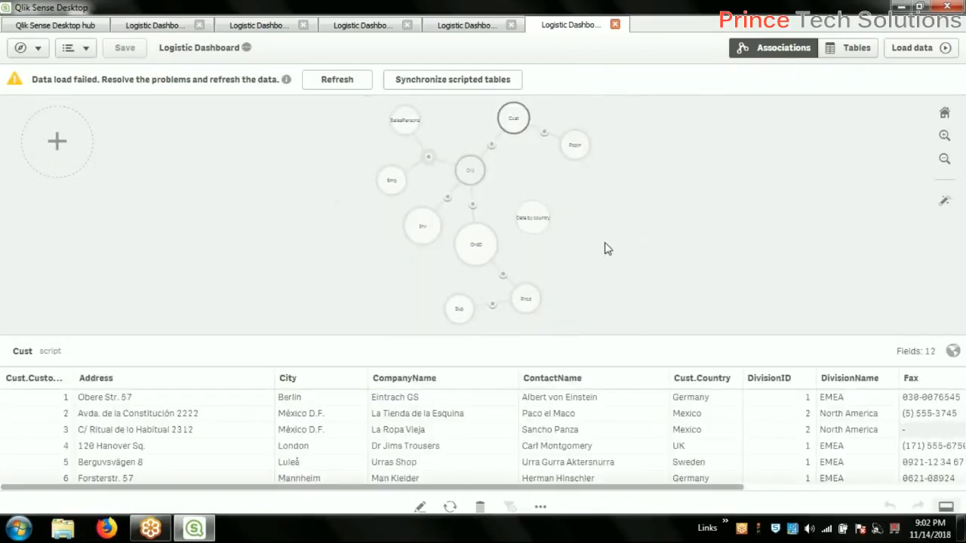
Step: Synchronize the scripted tables in the data manager, reload the data and close the load report
click(452, 85)
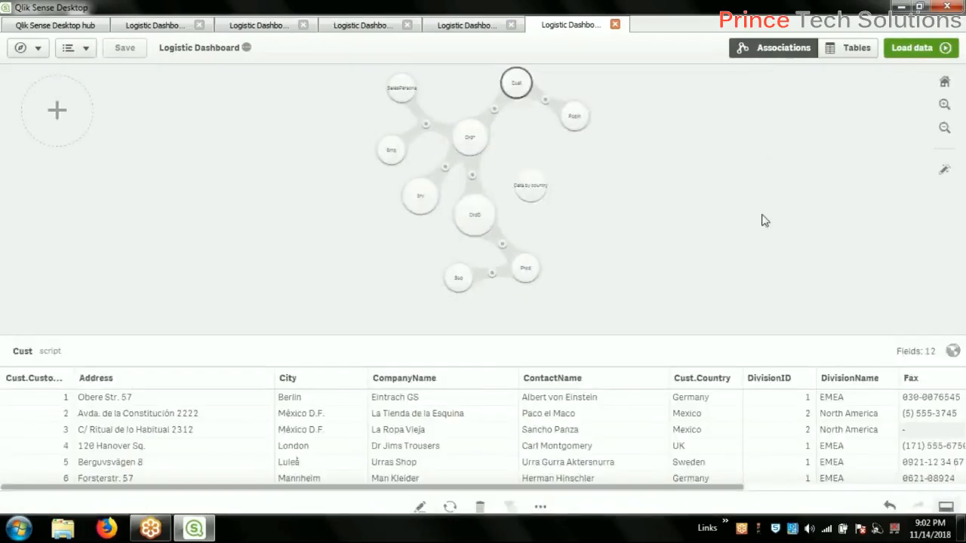
click(911, 58)
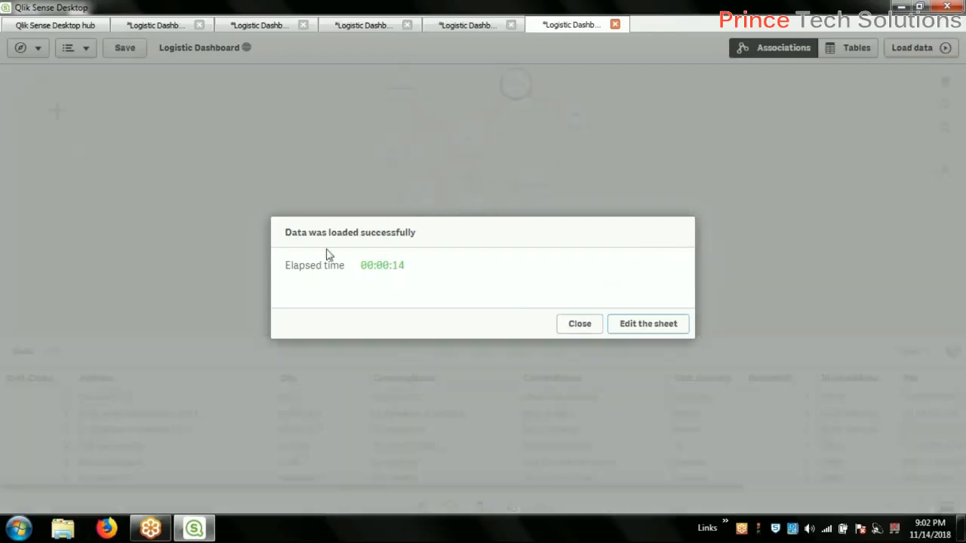
click(585, 326)
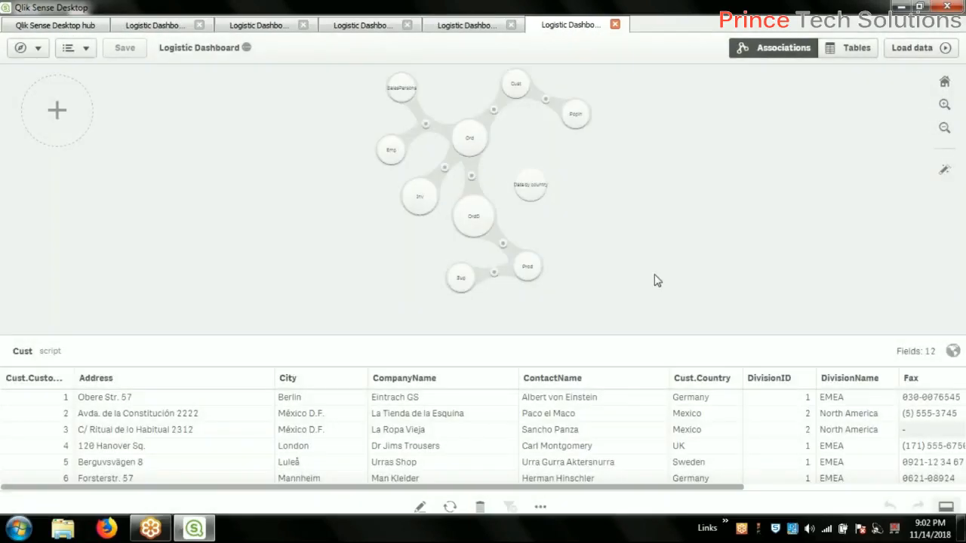
Step: Preview the OrdD table's TotalPrice and Price(Incl.GST) fields, and inspect the table links in the data model viewer
click(664, 295)
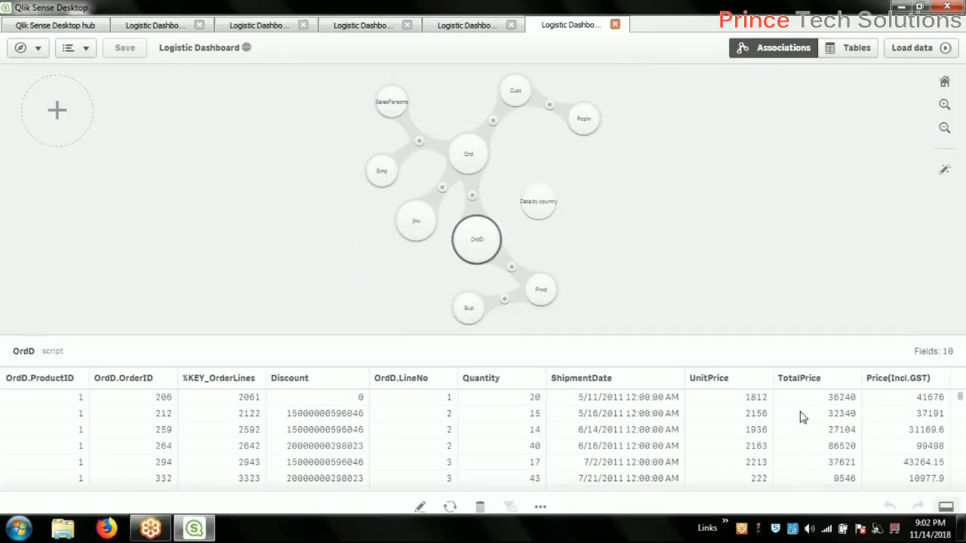
click(462, 28)
click(364, 27)
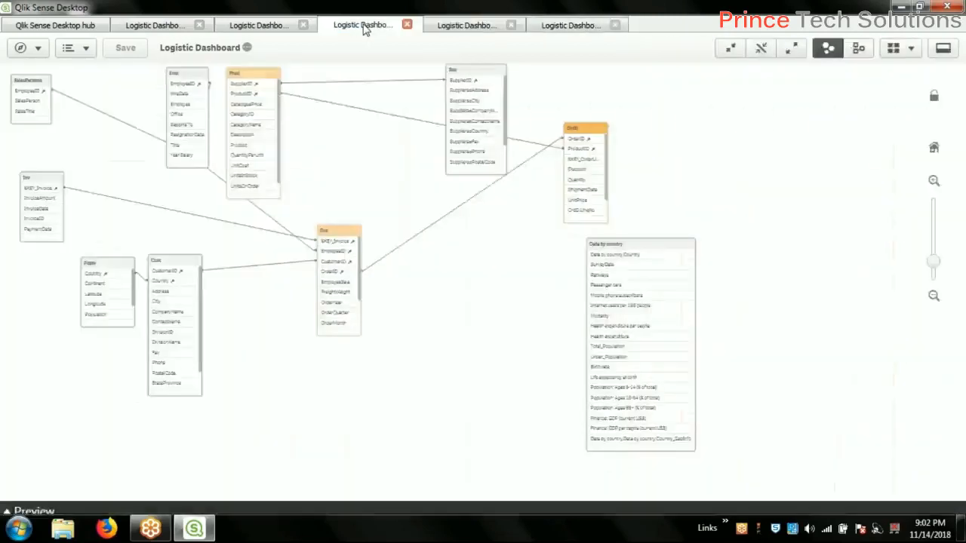